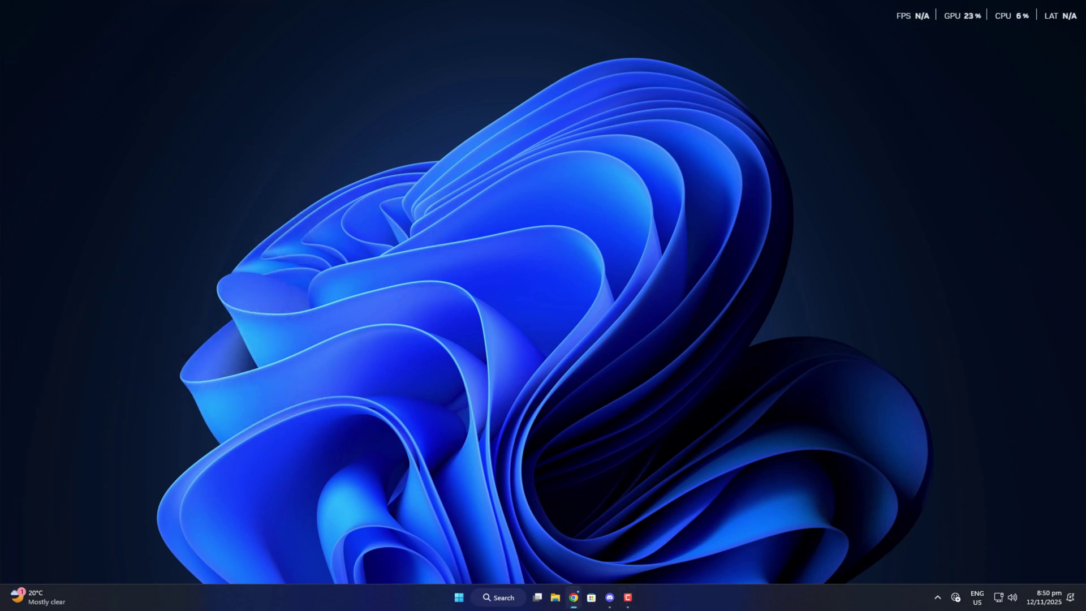
# Step: Search 'vbcable' and download VBCABLE_Driver_Pack45.zip from the vb-audio.com Cable page
pyautogui.click(573, 597)
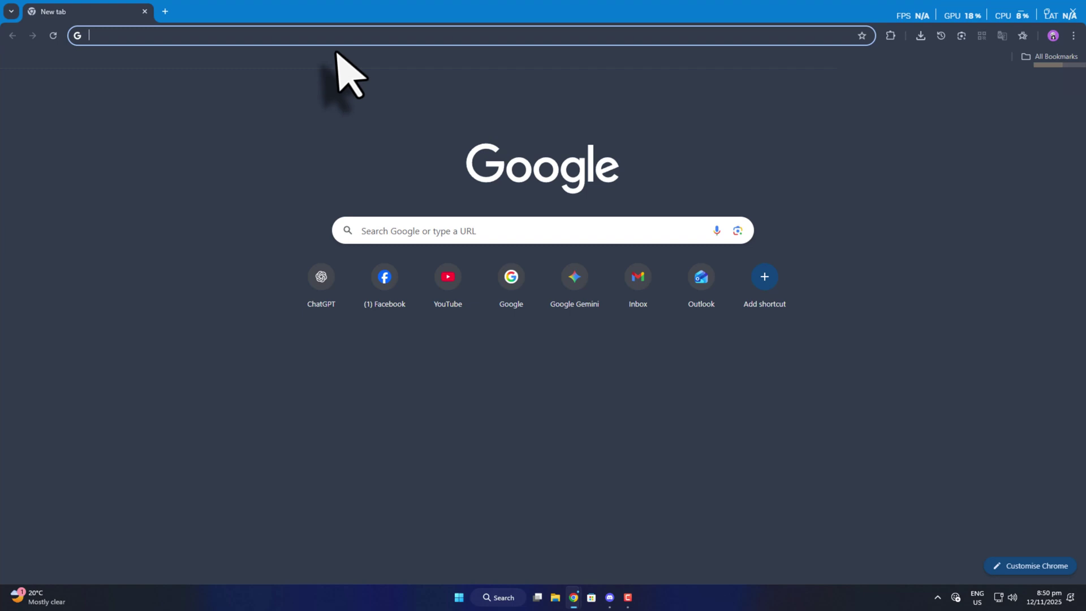
pyautogui.write('vbcable')
pyautogui.press('Return')
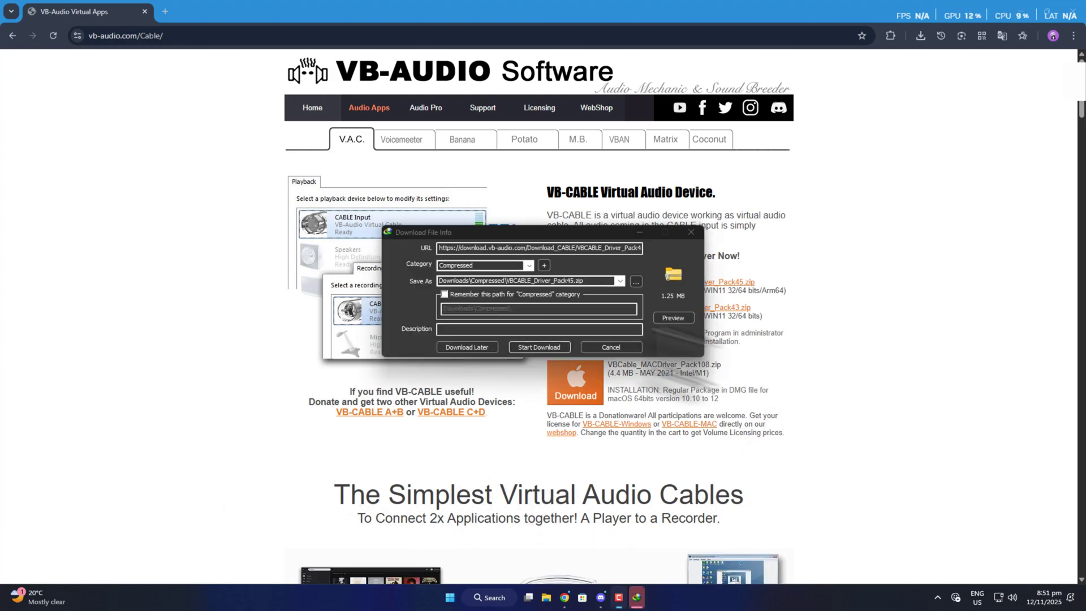
pyautogui.click(544, 347)
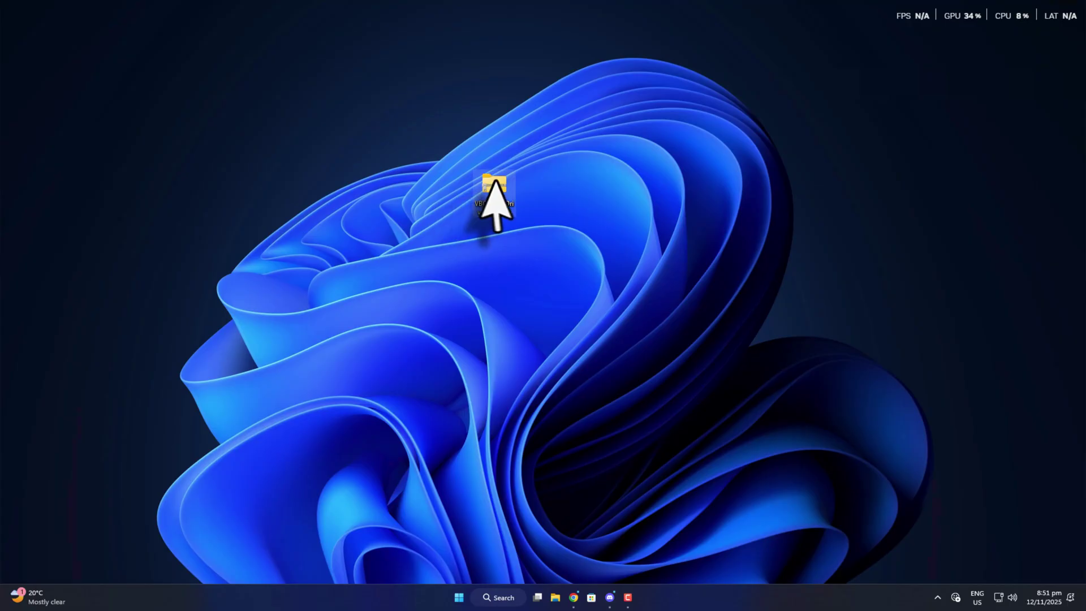
# Step: Extract the VBCABLE_Driver_Pack45 zip and open the extracted folder
pyautogui.rightClick(496, 184)
pyautogui.click(656, 408)
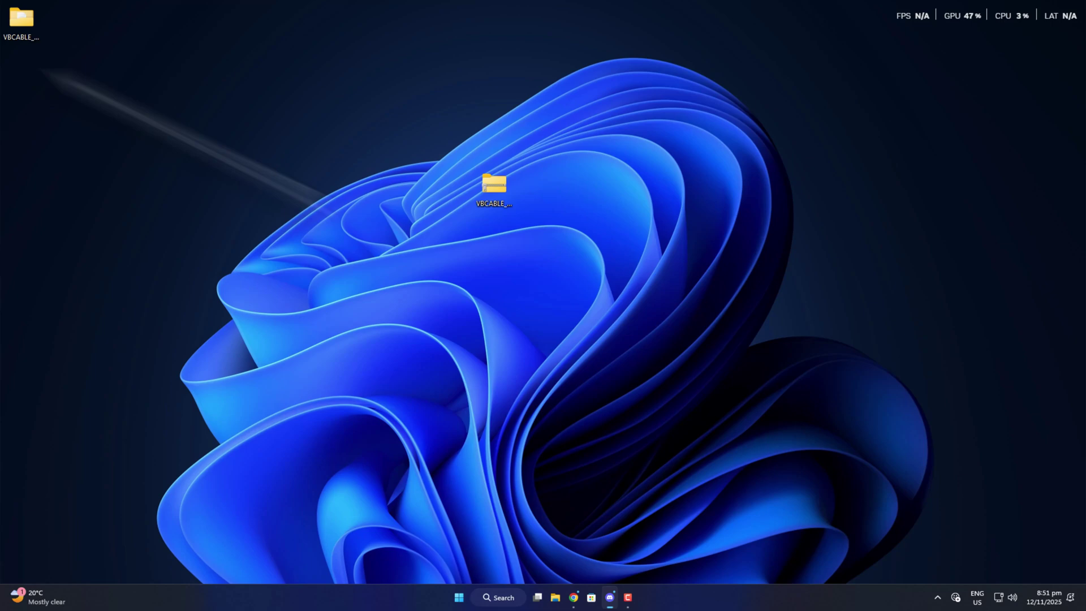
pyautogui.moveTo(20, 24); pyautogui.dragTo(451, 241)
pyautogui.doubleClick(451, 241)
pyautogui.scroll(-1, 351, 441)
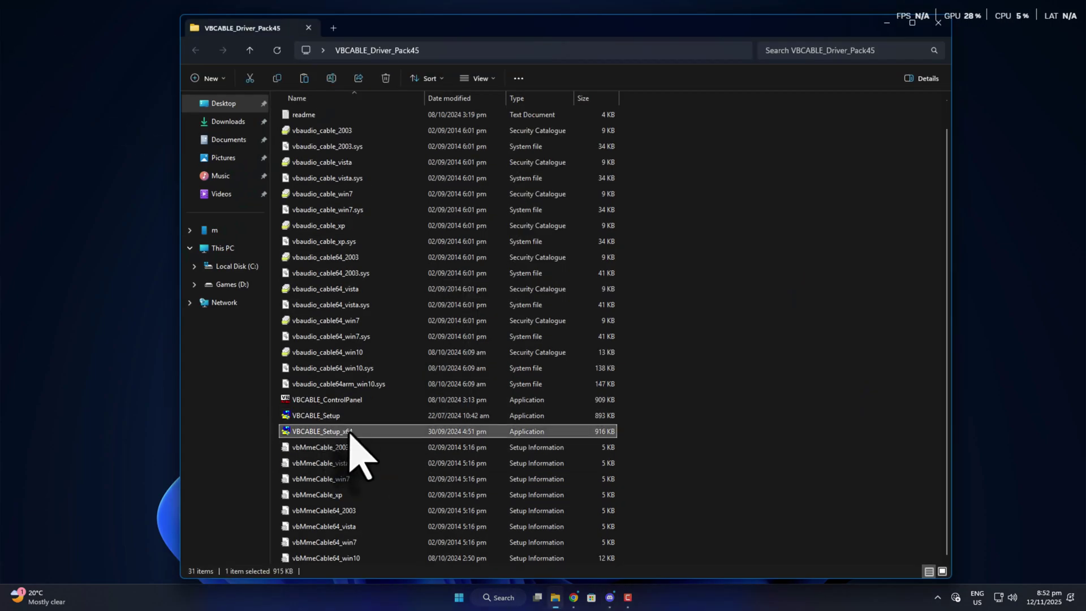
# Step: Run VBCABLE_Setup_x64 as administrator and install the VB-Audio Virtual Cable driver
pyautogui.rightClick(345, 432)
pyautogui.click(429, 265)
pyautogui.click(524, 427)
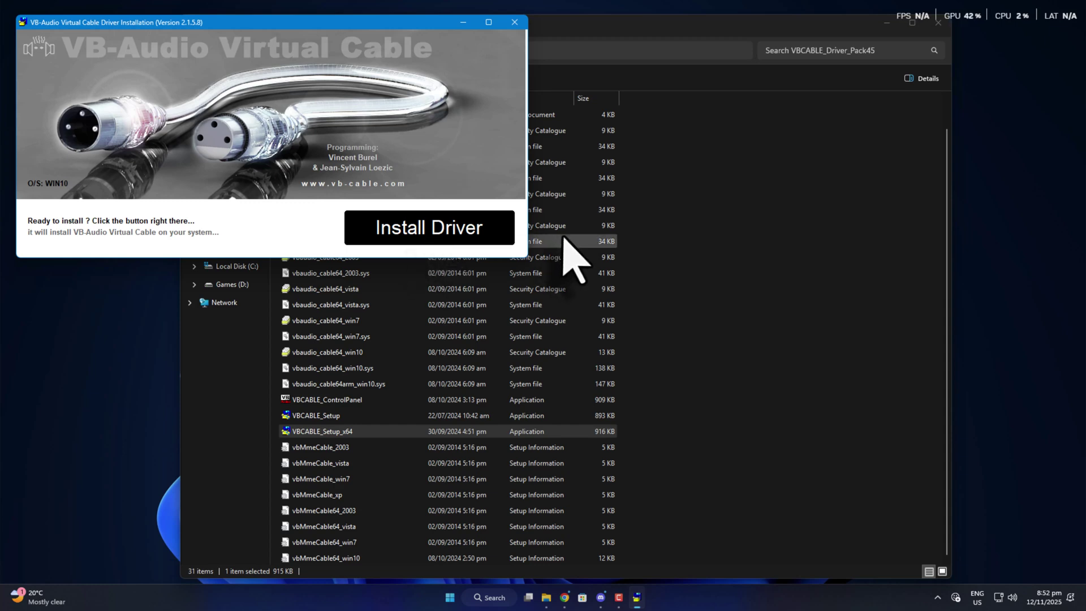
pyautogui.click(461, 240)
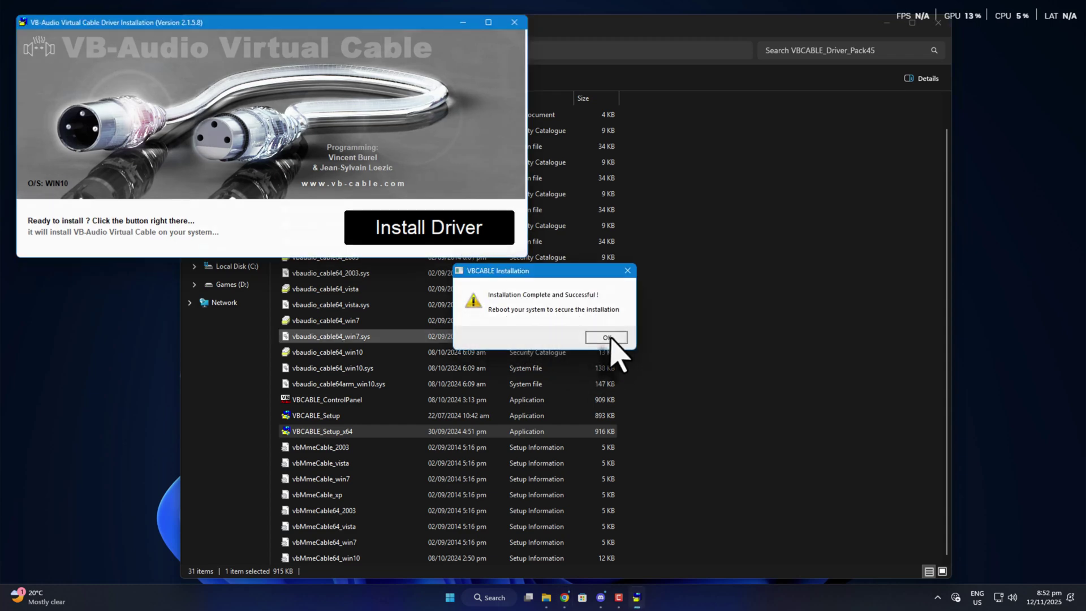
# Step: Acknowledge the completed installation, close the driver folder, refresh the desktop and place the VBCABLE folders side by side
pyautogui.click(606, 337)
pyautogui.click(938, 22)
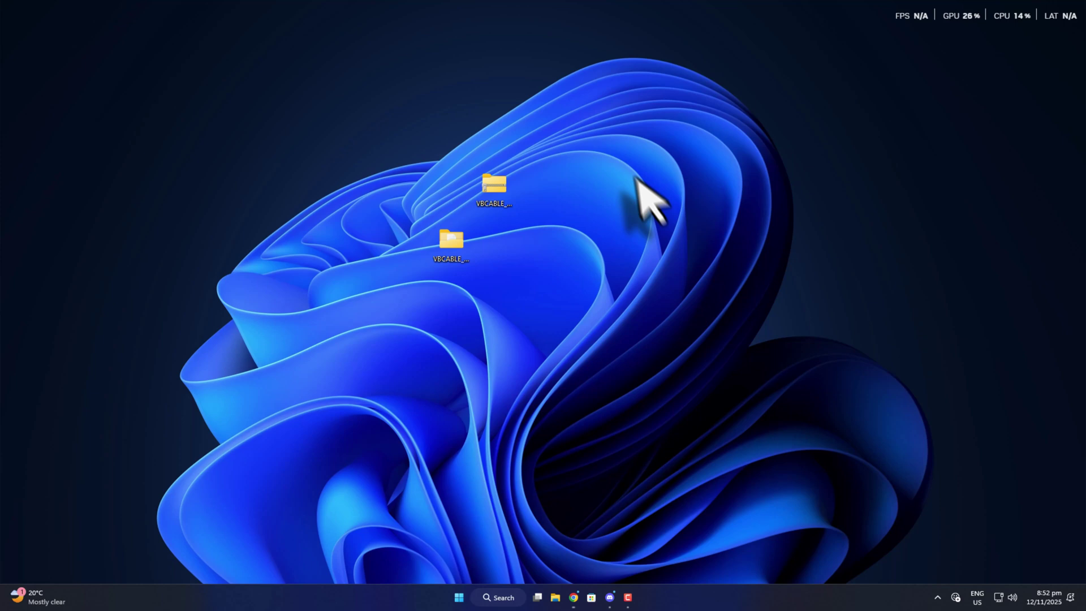
pyautogui.rightClick(634, 171)
pyautogui.click(677, 249)
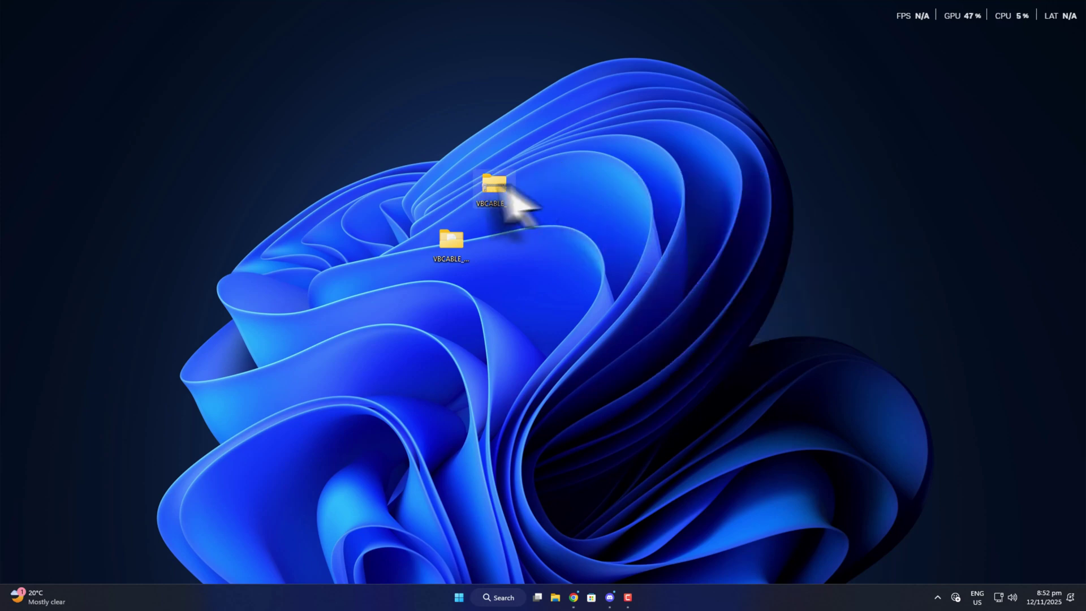
pyautogui.moveTo(504, 189); pyautogui.dragTo(503, 257)
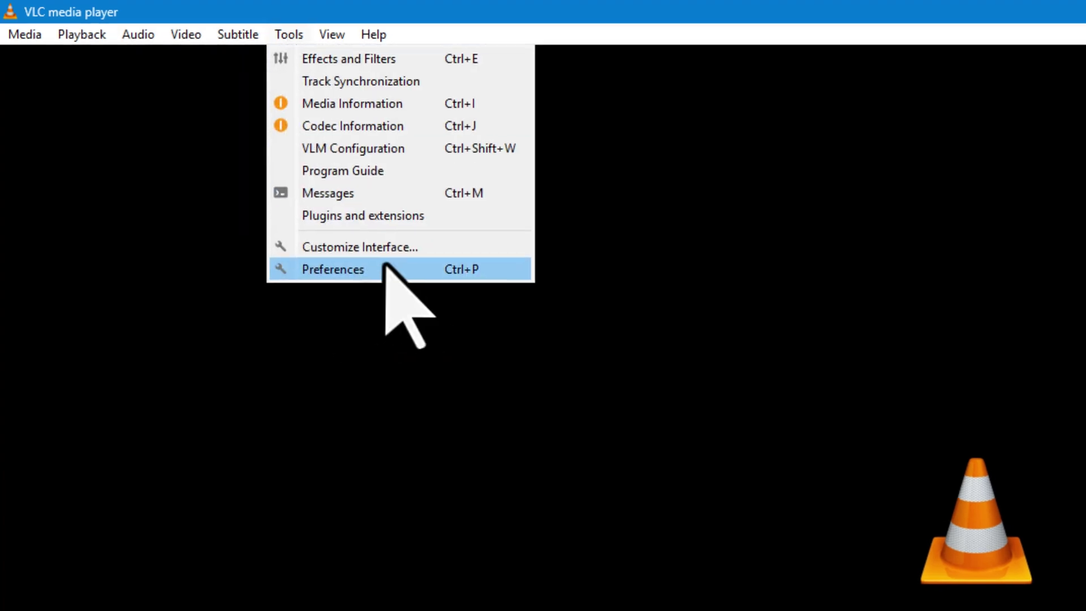
# Step: In VLC's Audio preferences, keep output module Automatic, set Device to CABLE Input (VB-Audio Virtual Cable), and save
pyautogui.click(388, 272)
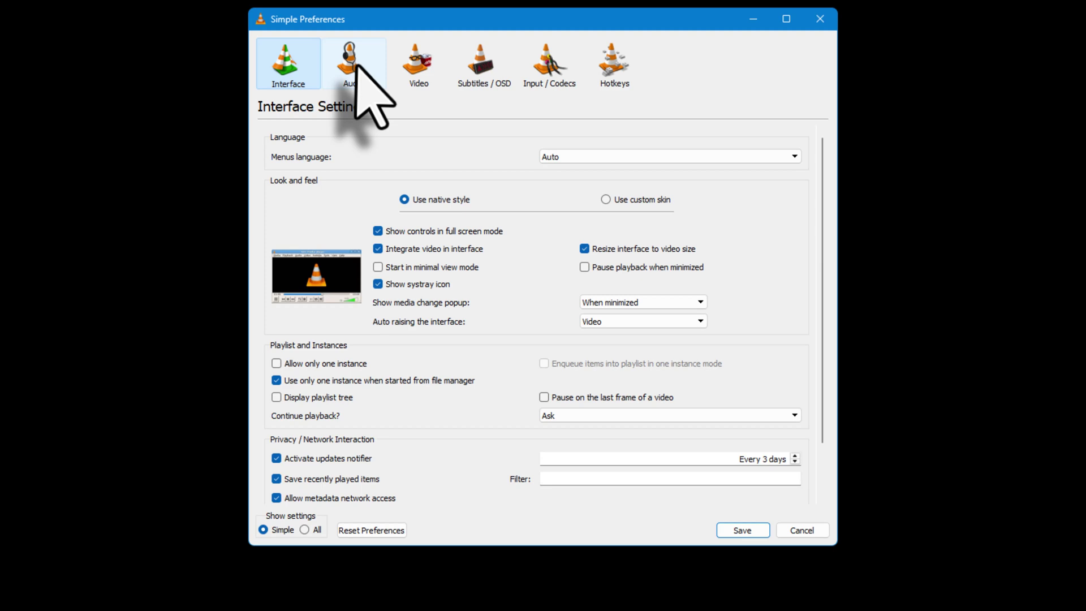
pyautogui.click(397, 119)
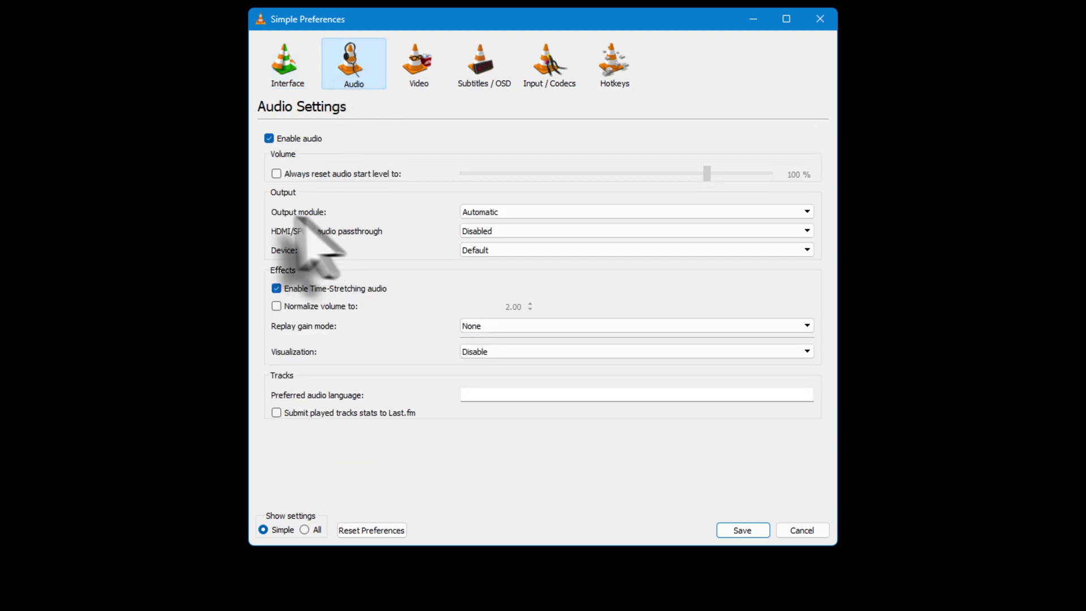
pyautogui.click(526, 212)
pyautogui.click(533, 218)
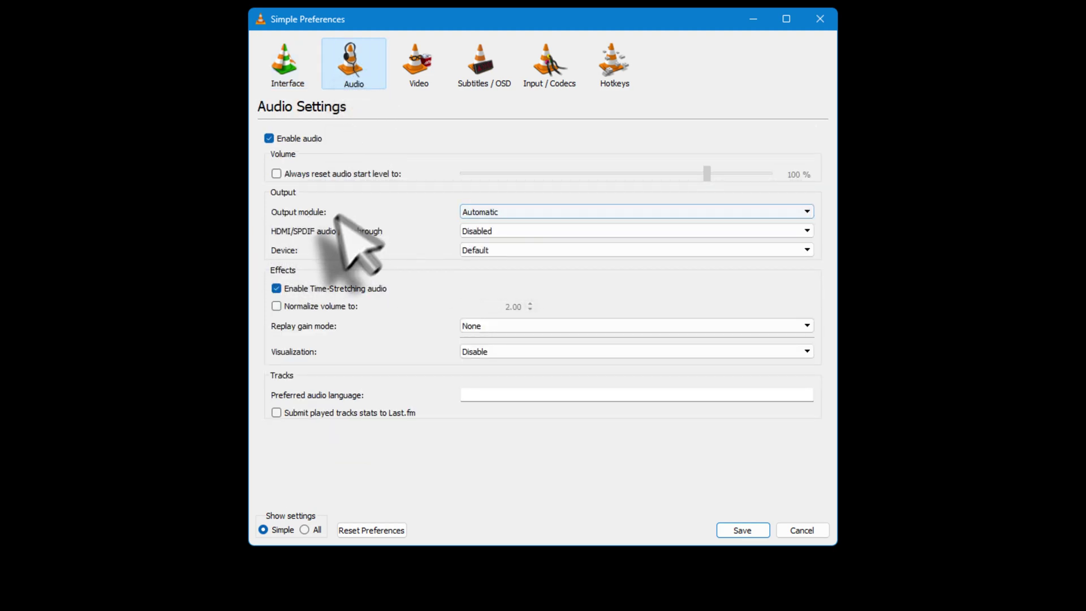
pyautogui.click(493, 250)
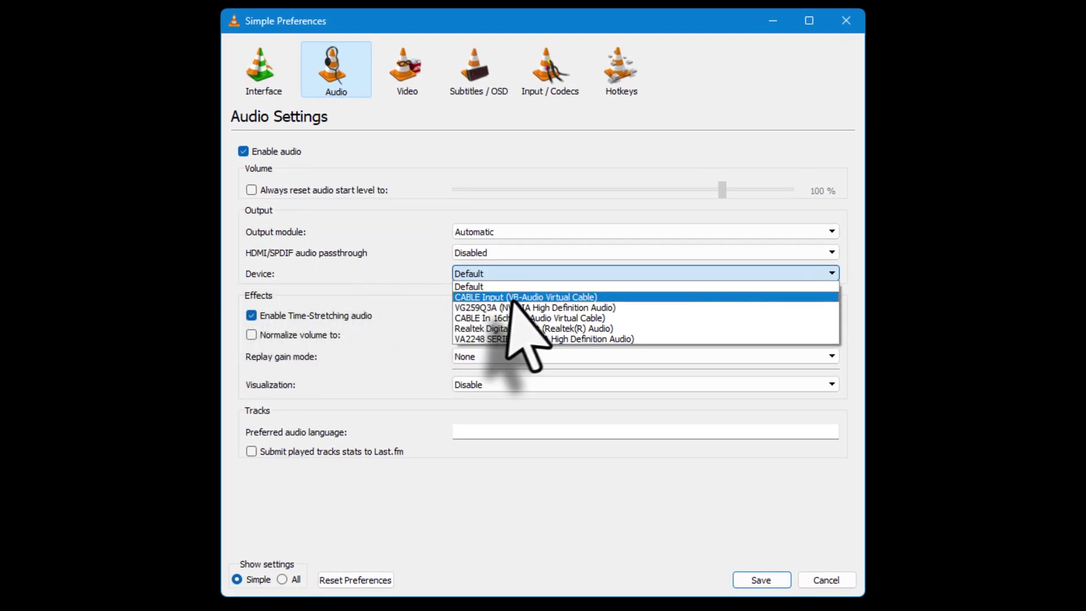
pyautogui.click(516, 298)
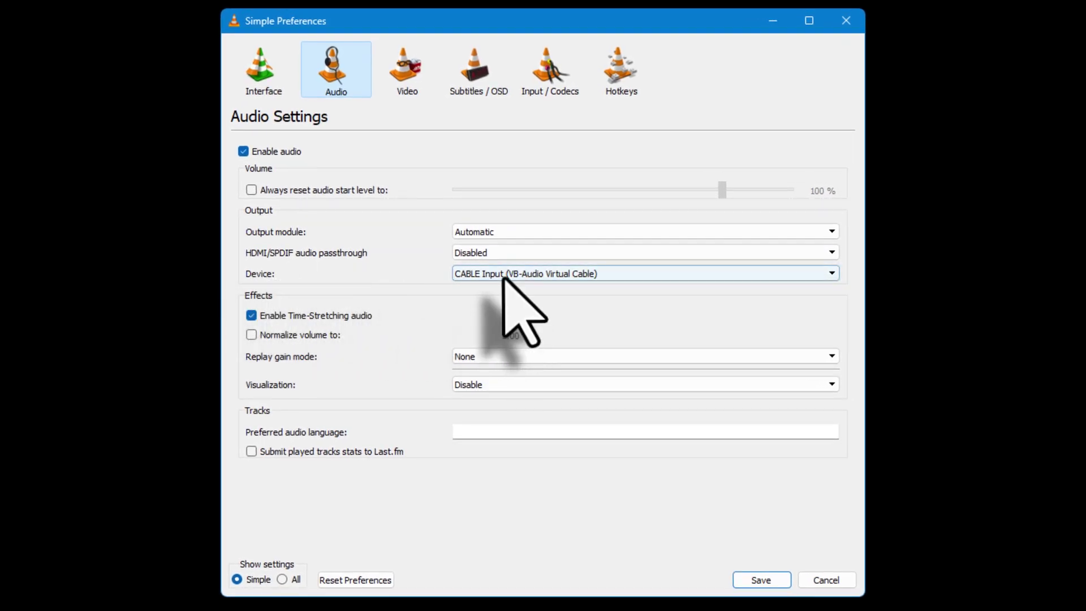
pyautogui.click(760, 581)
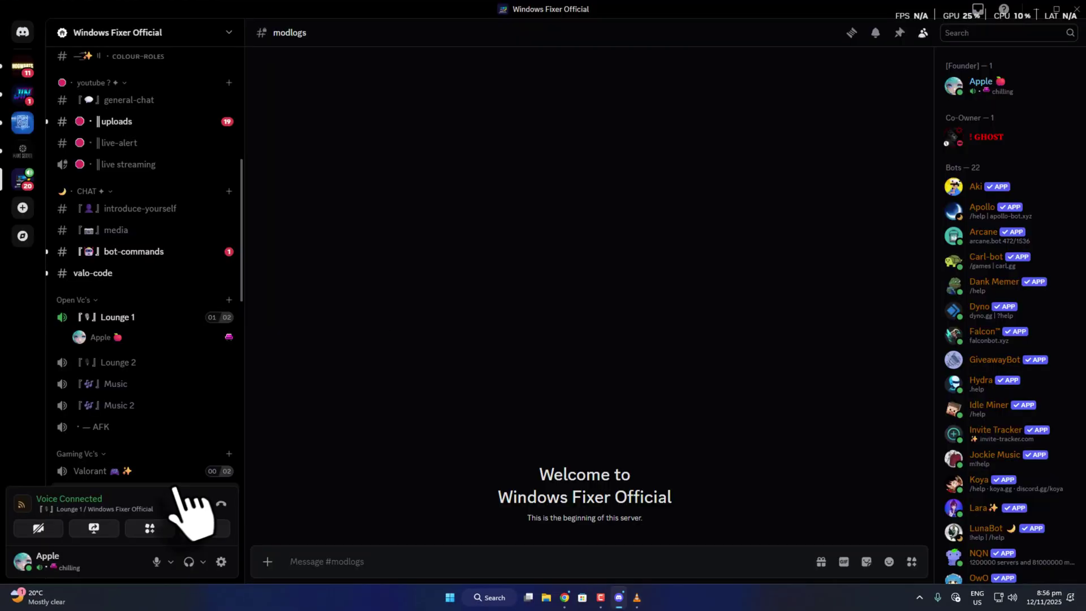
# Step: In Discord Voice & Video, raise the input volume near maximum and run a mic test with CABLE Output
pyautogui.click(220, 562)
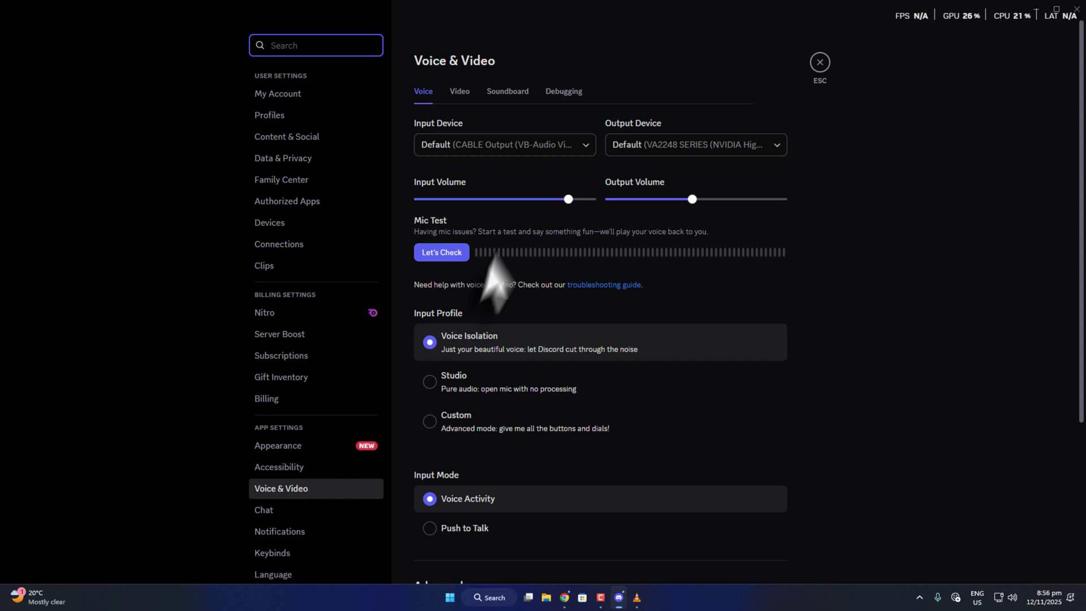
pyautogui.moveTo(569, 199); pyautogui.dragTo(594, 200)
pyautogui.click(537, 145)
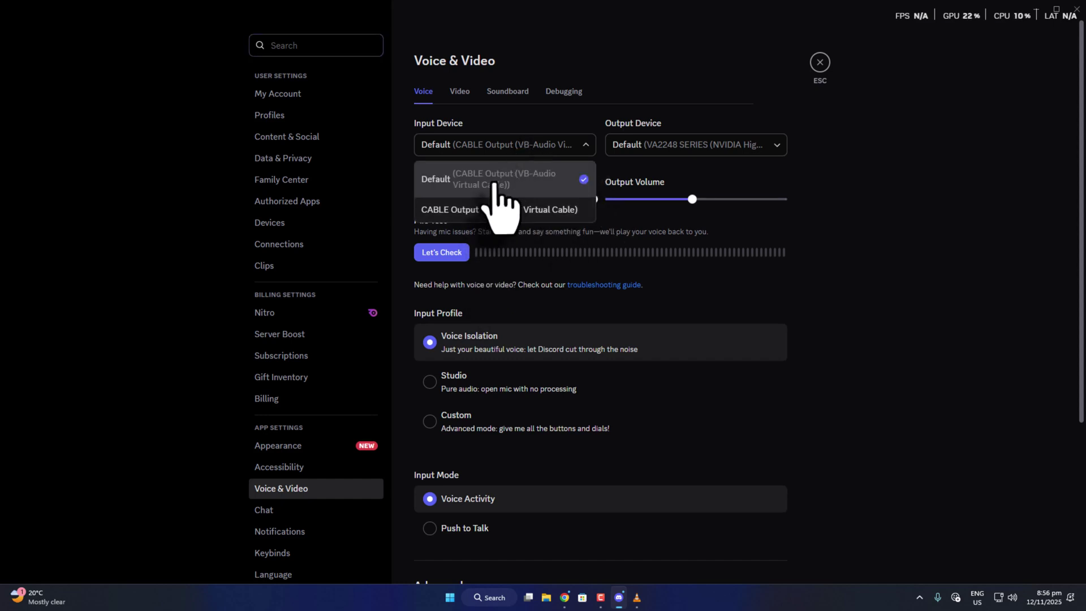
pyautogui.click(491, 192)
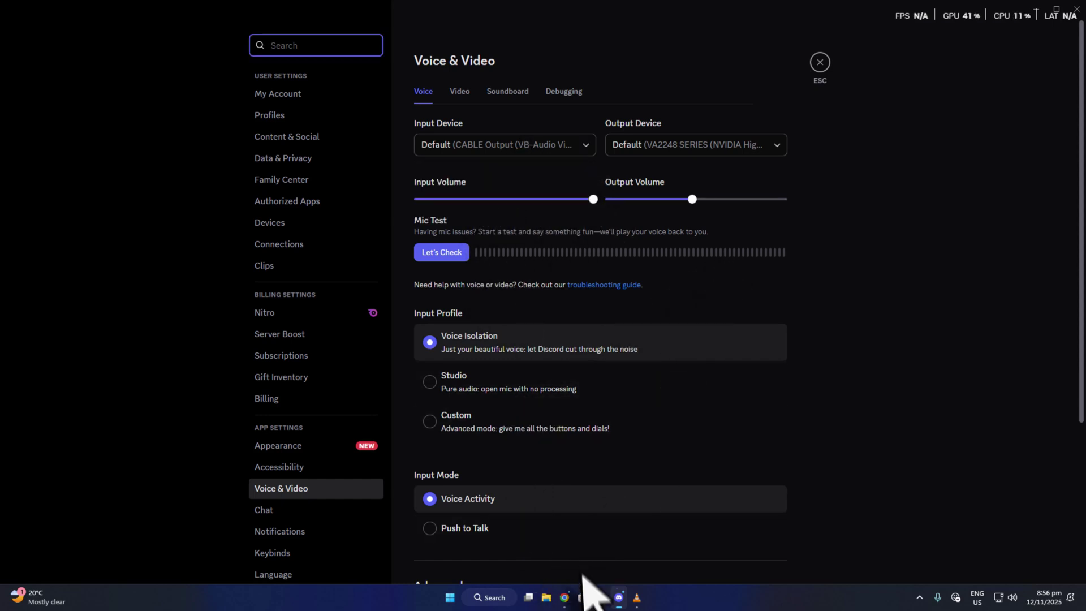
pyautogui.click(443, 252)
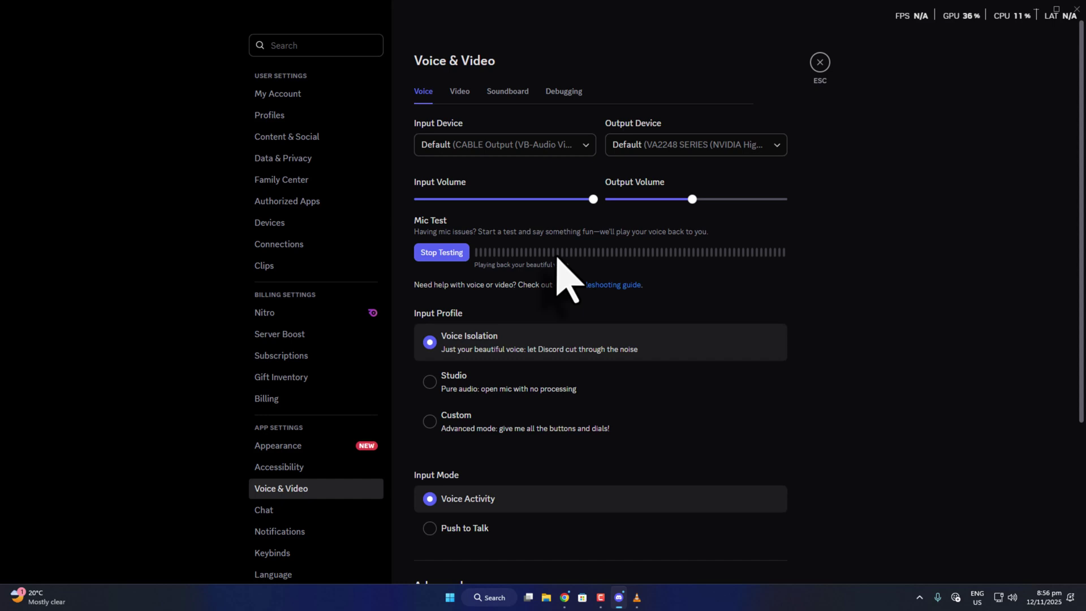
pyautogui.click(439, 253)
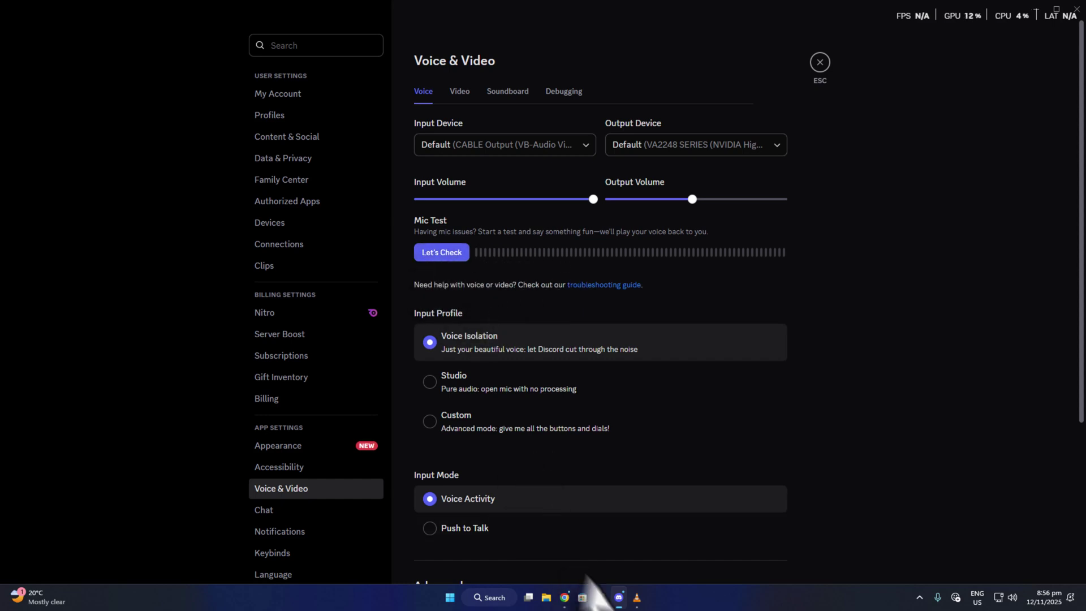
# Step: Move VLC aside, choose CABLE Output (VB-Audio Virtual Cable) as input device, and leave settings
pyautogui.click(637, 598)
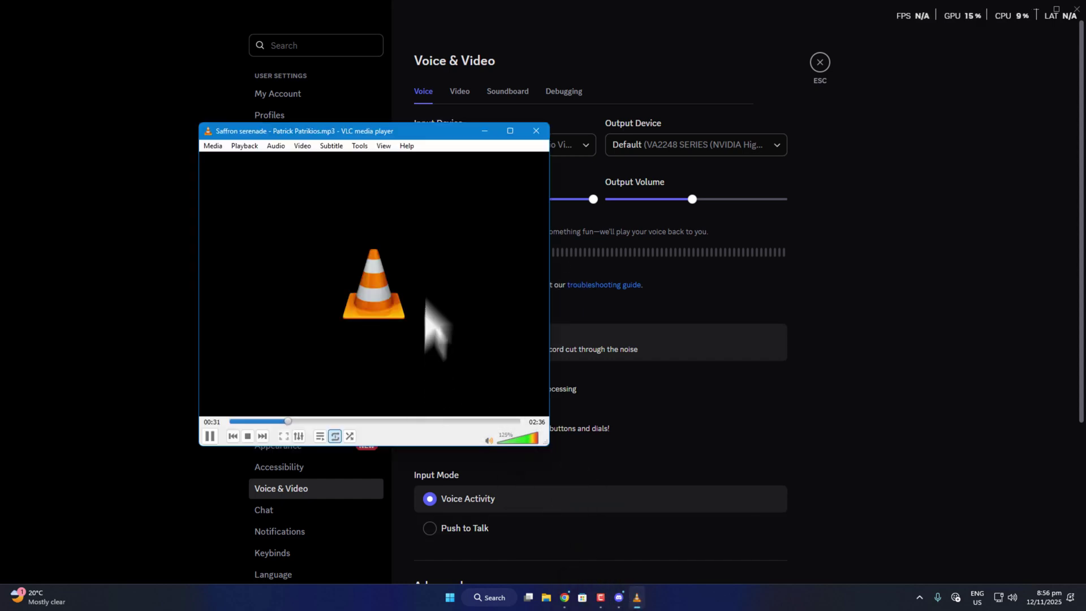
pyautogui.moveTo(435, 136); pyautogui.dragTo(969, 201)
pyautogui.click(538, 148)
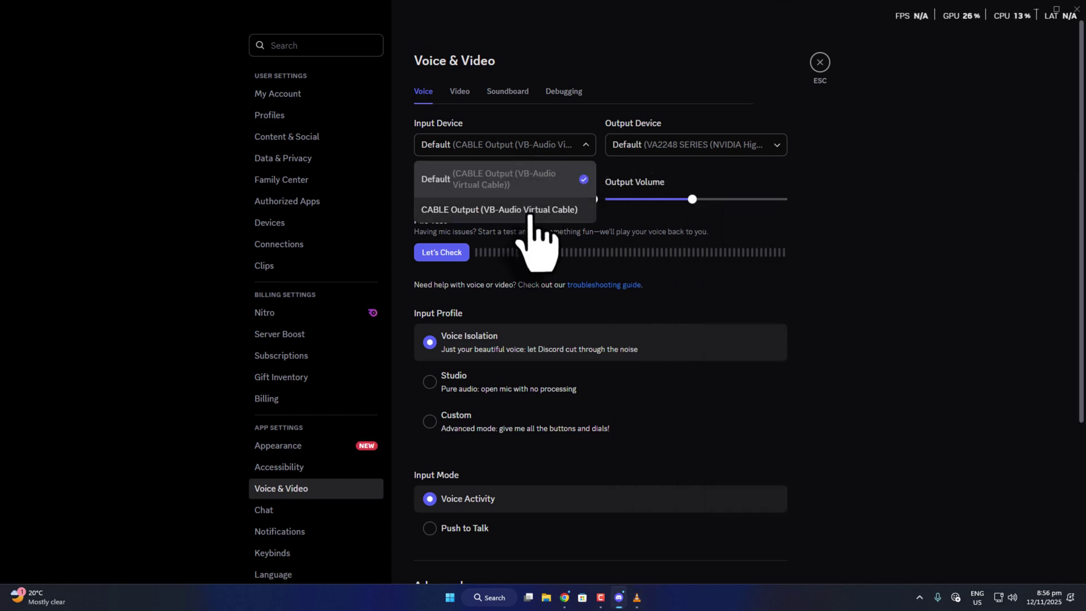
pyautogui.click(532, 211)
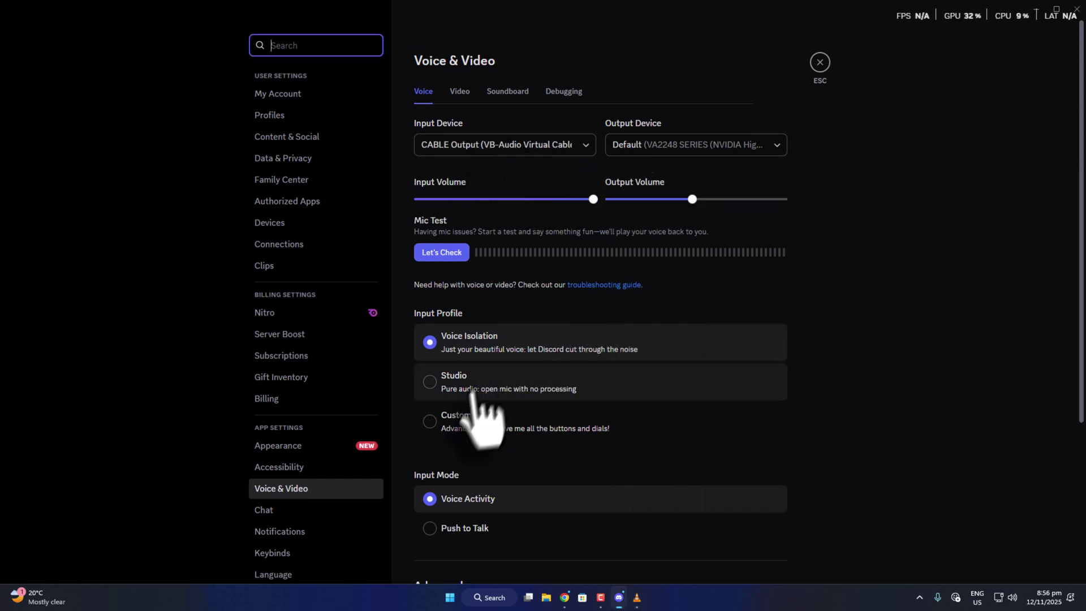
pyautogui.press('Escape')
# Step: Pause and resume the VLC song while checking your own voice entry in Lounge 1
pyautogui.moveTo(764, 182); pyautogui.dragTo(589, 137)
pyautogui.click(82, 338)
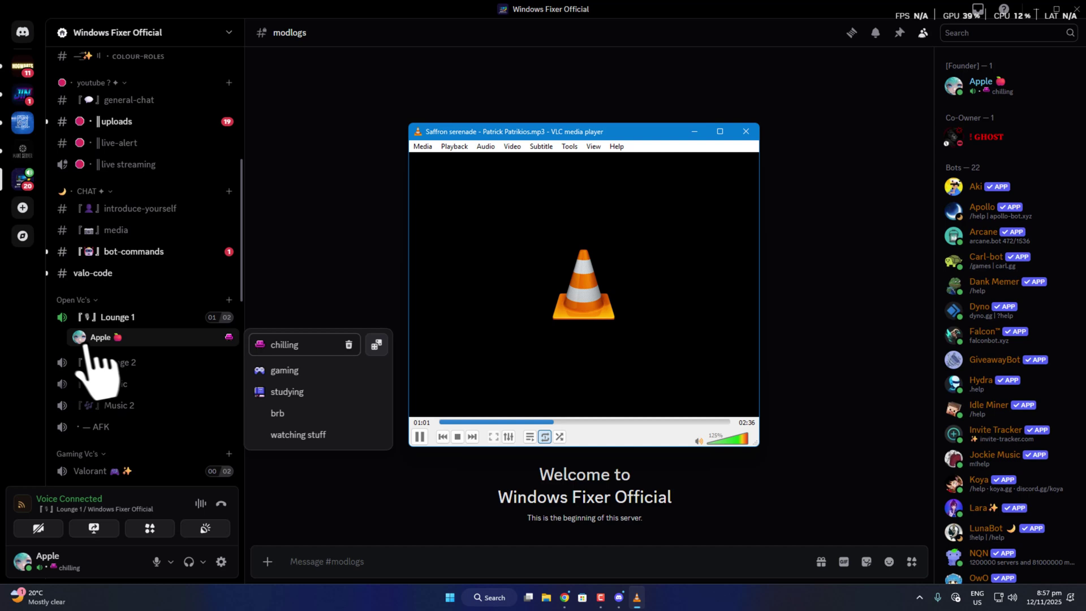
pyautogui.click(586, 397)
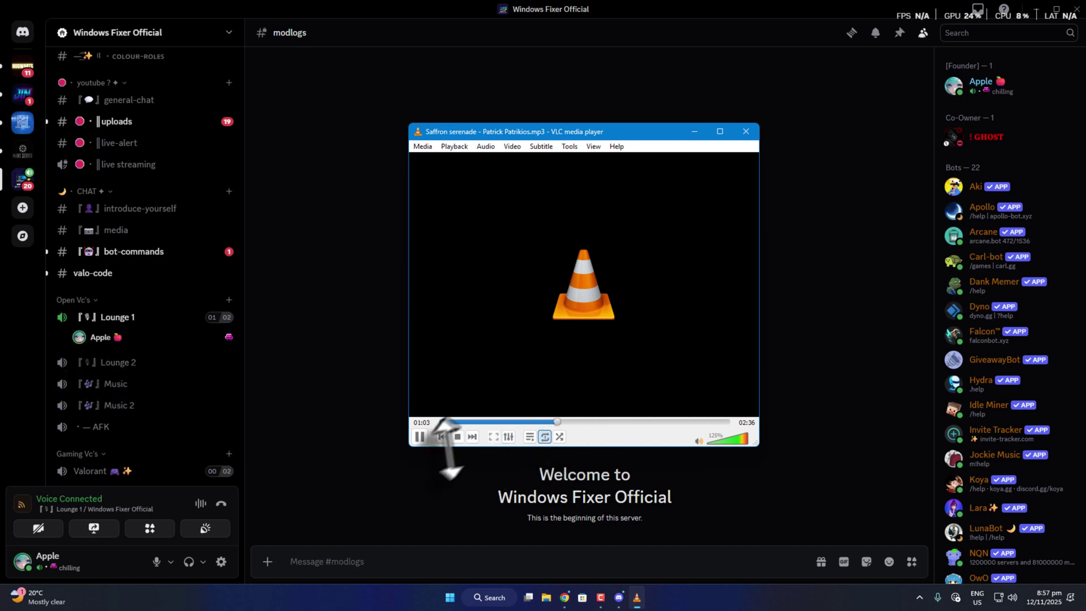
pyautogui.click(420, 437)
pyautogui.click(91, 338)
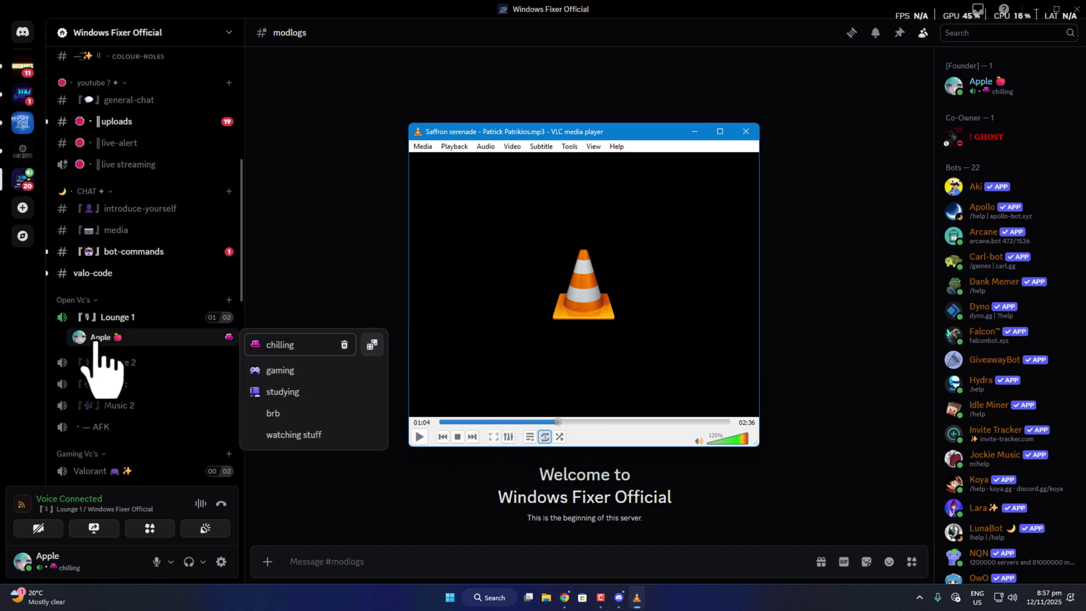
pyautogui.click(413, 443)
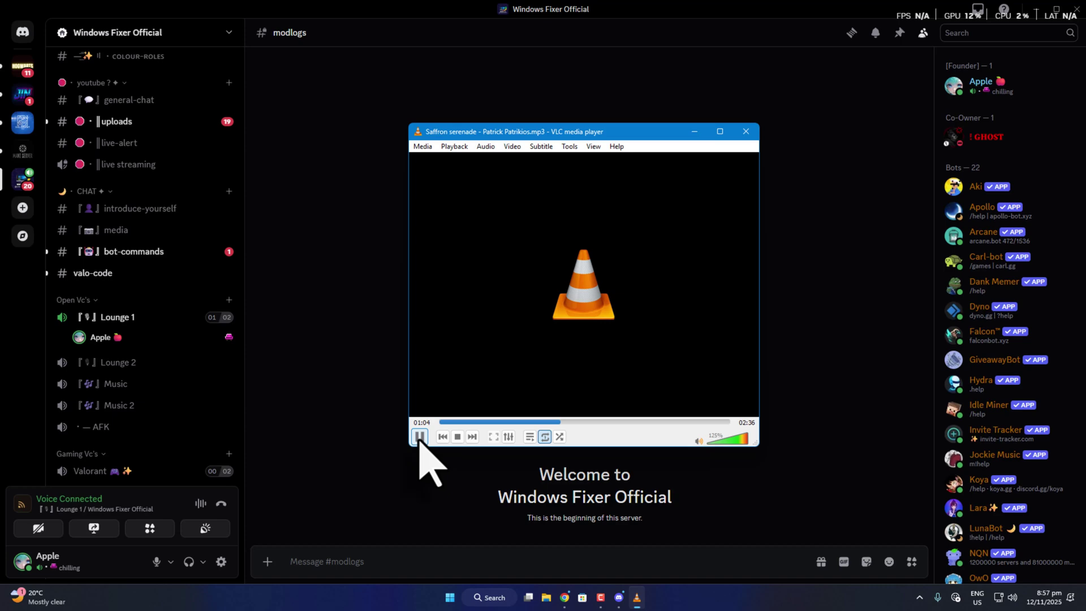
pyautogui.click(85, 339)
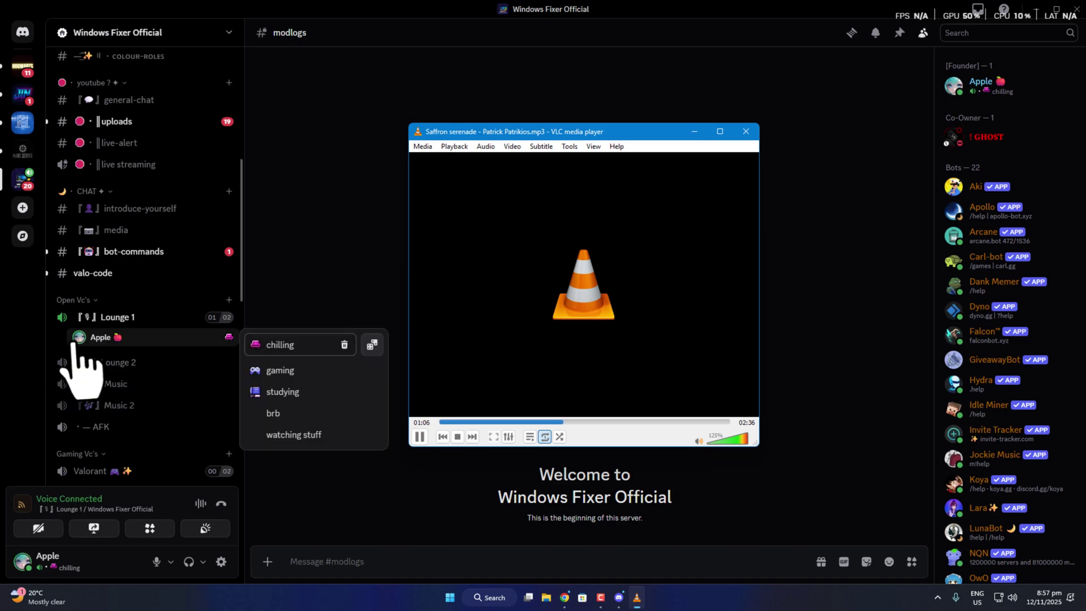
pyautogui.click(420, 437)
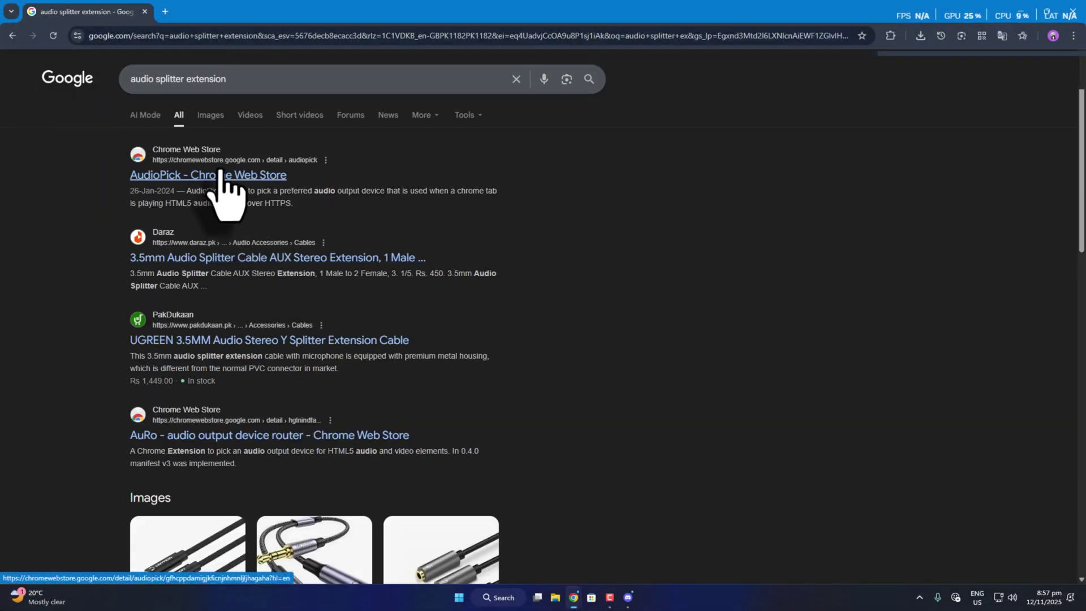
# Step: Open the AudioPick Web Store page and add the extension to Chrome, confirming the prompt
pyautogui.click(210, 177)
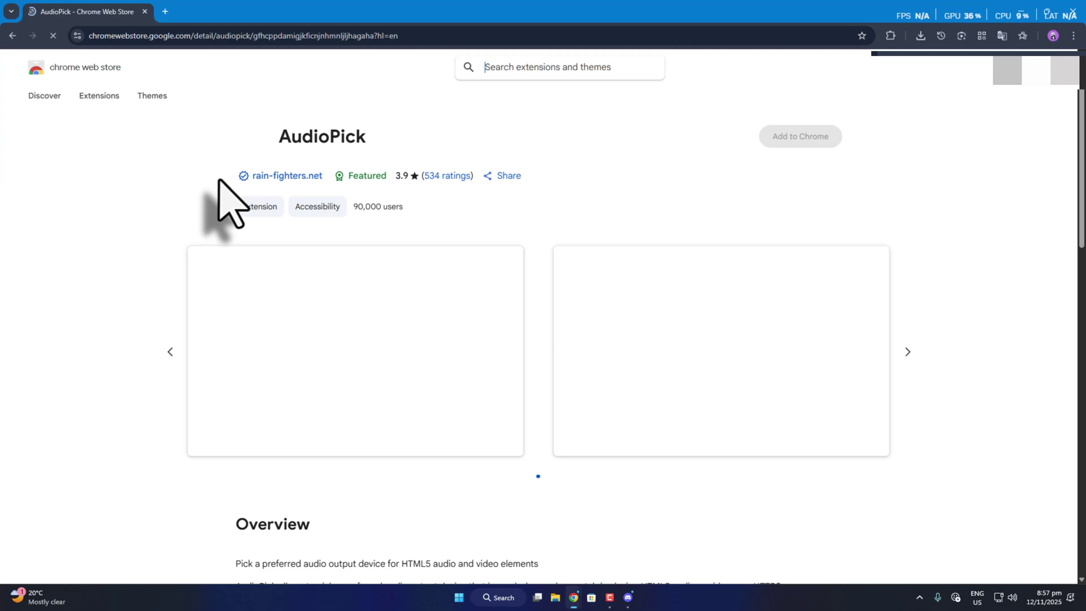
pyautogui.moveTo(314, 137); pyautogui.dragTo(430, 150)
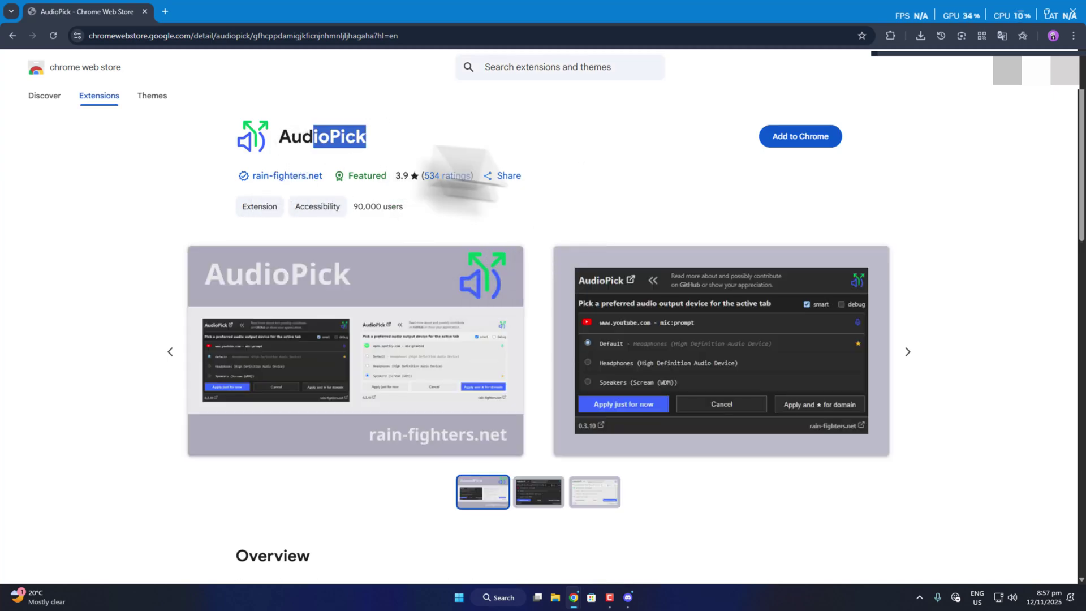
pyautogui.click(815, 137)
pyautogui.click(585, 177)
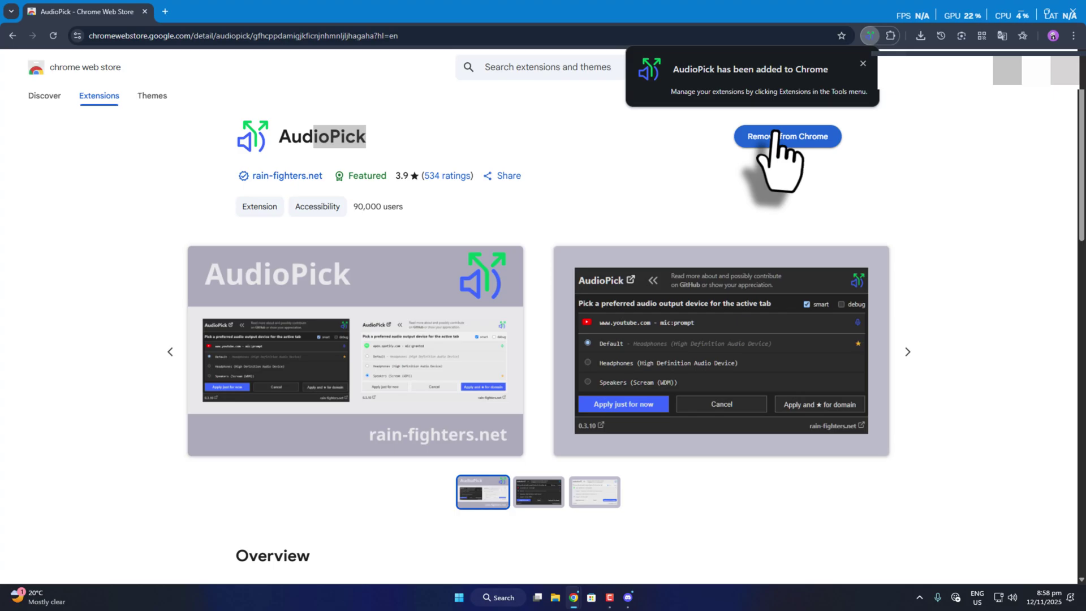
pyautogui.click(862, 64)
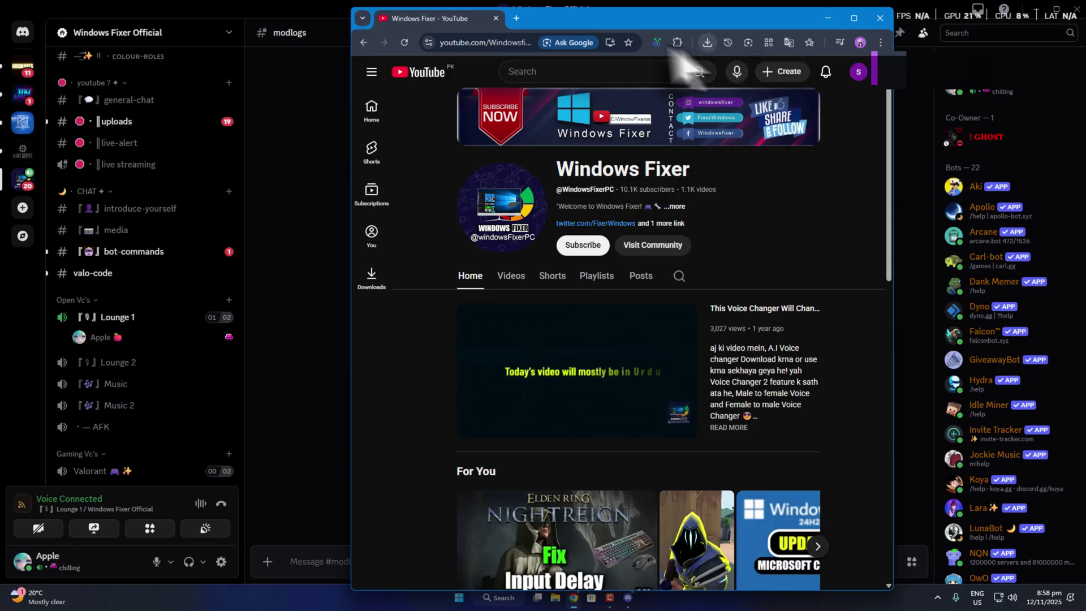
# Step: Route this YouTube tab to CABLE Input via AudioPick, play the featured video, and recheck AudioPick
pyautogui.click(657, 43)
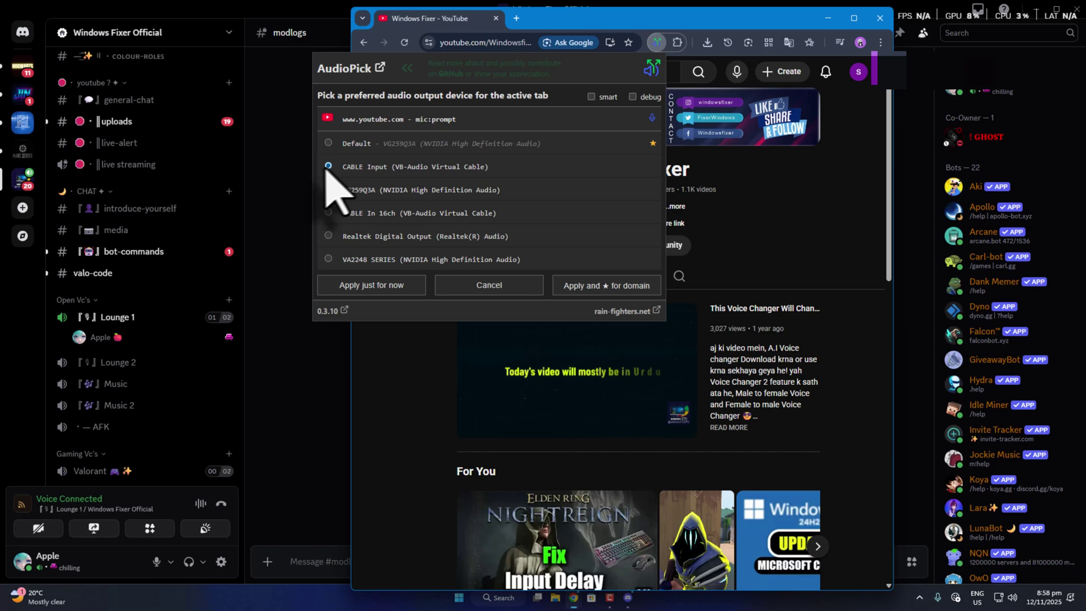
pyautogui.click(390, 294)
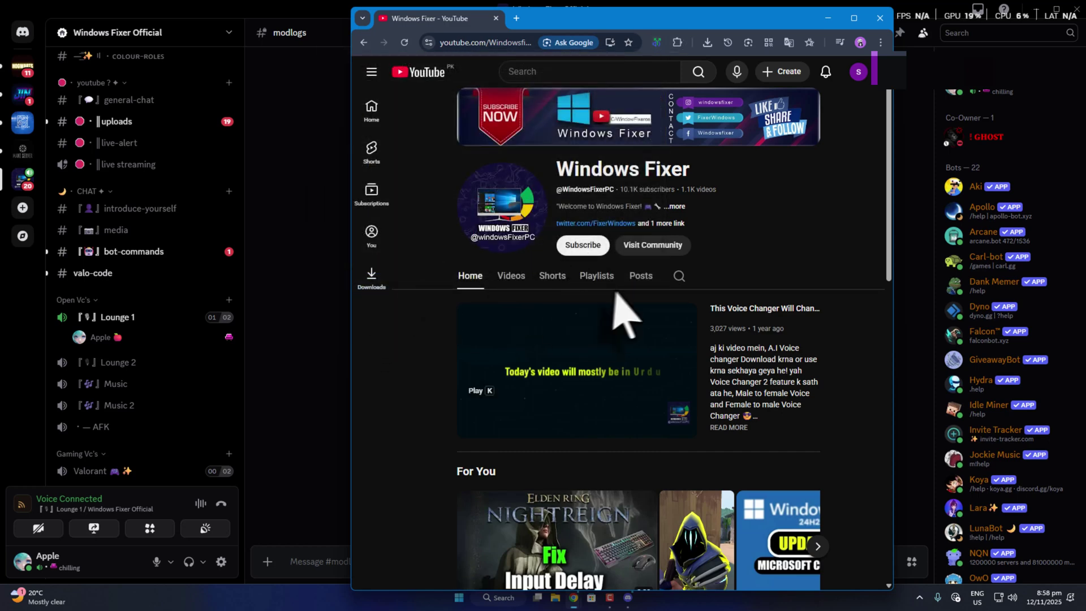
pyautogui.scroll(-5, 532, 430)
pyautogui.scroll(4, 509, 376)
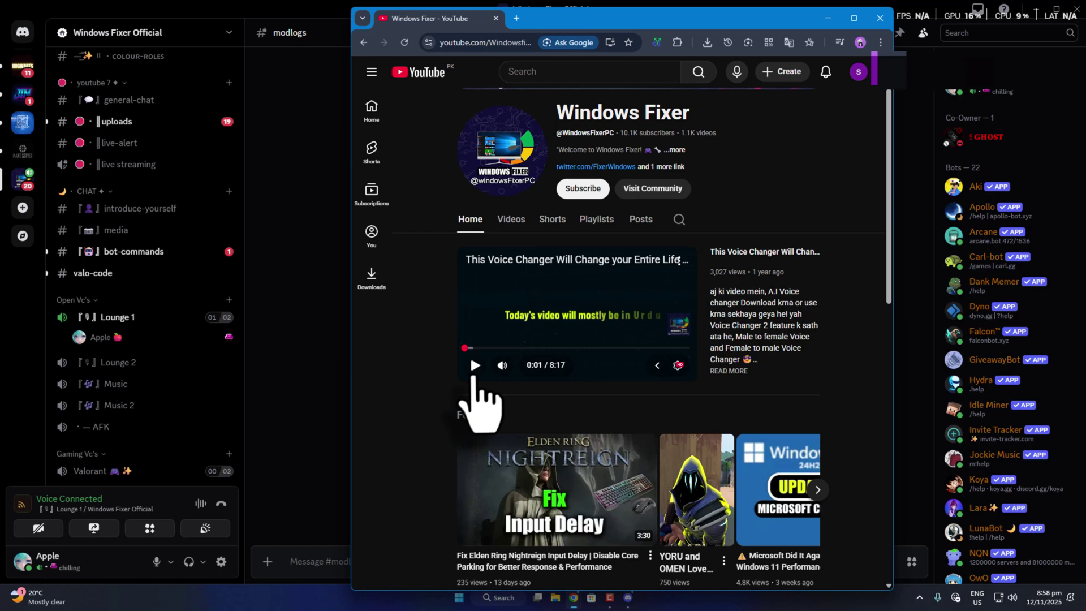
pyautogui.click(475, 365)
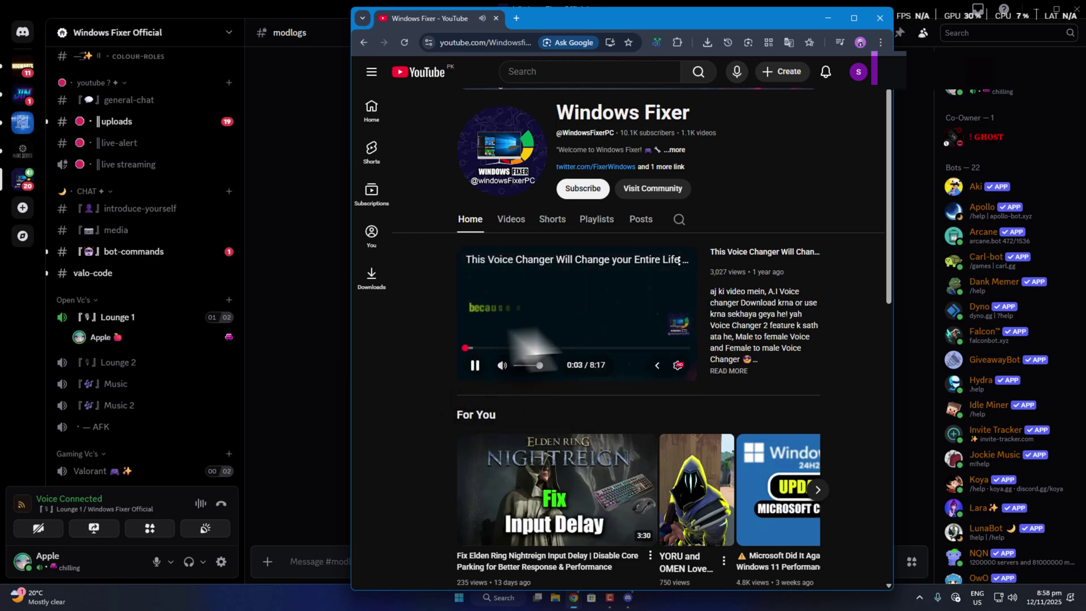
pyautogui.click(90, 343)
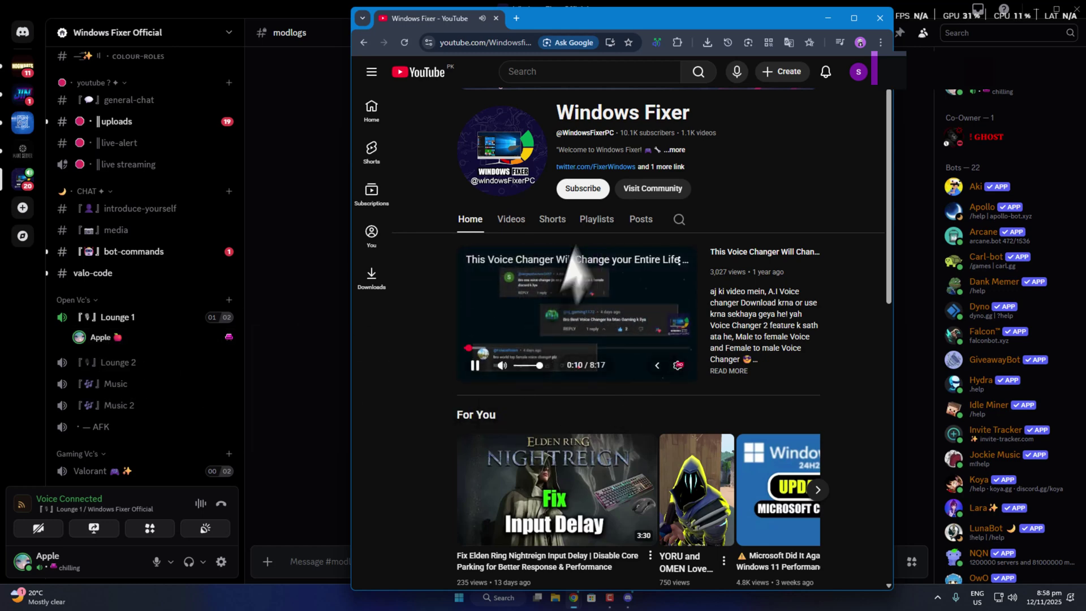
pyautogui.click(657, 43)
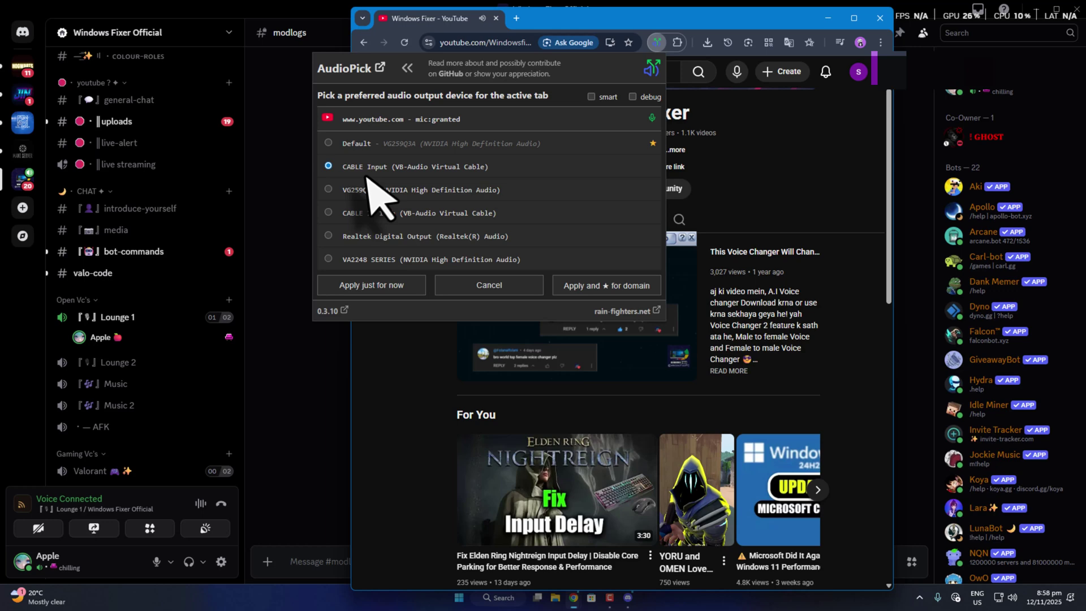